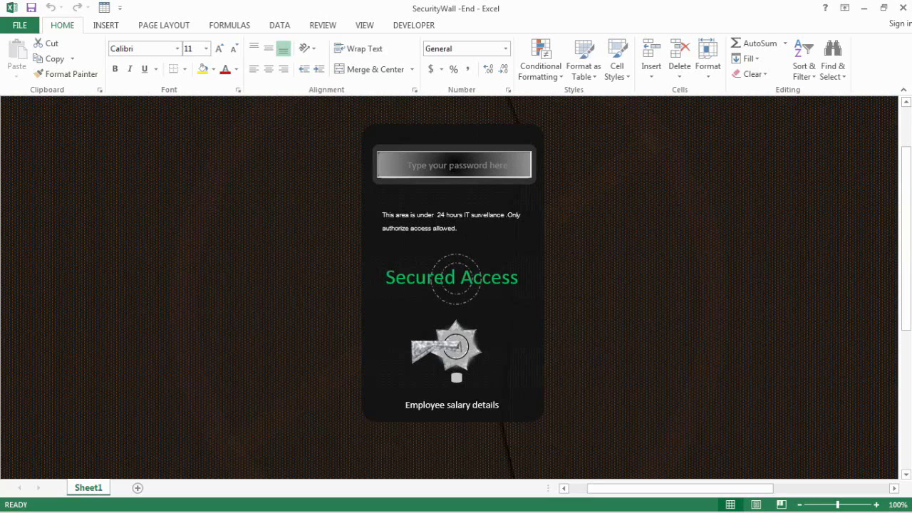
left_click(454, 164)
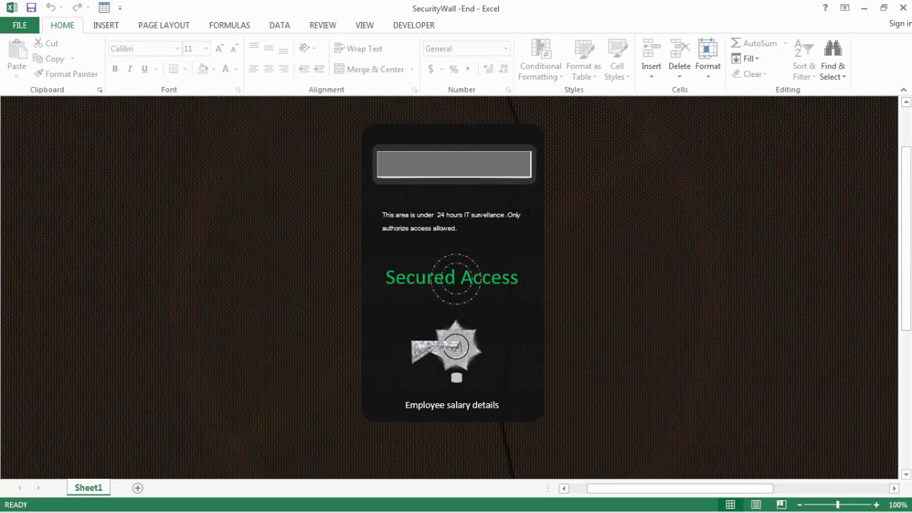
type("2014")
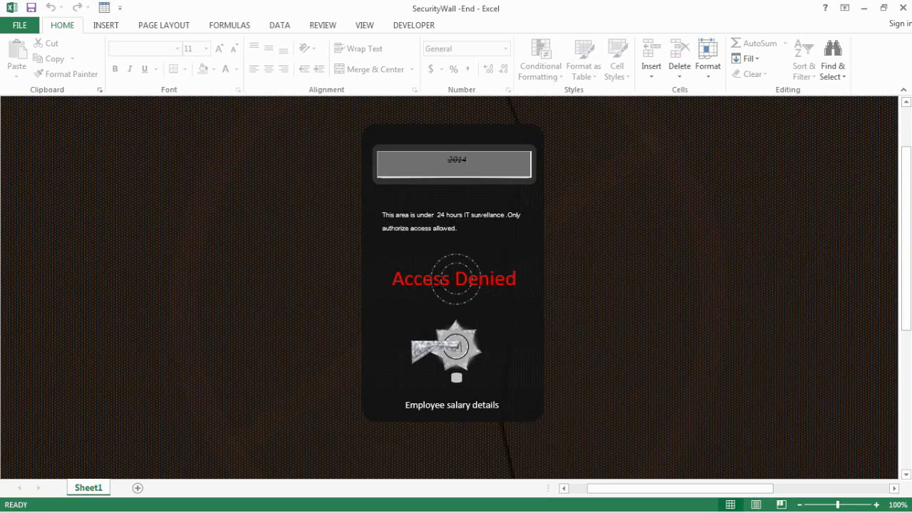
key("BackSpace")
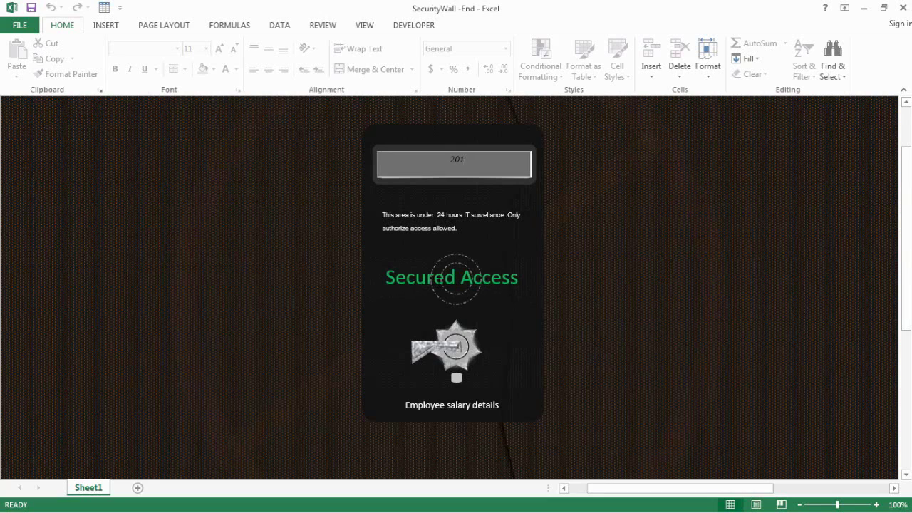
type("5")
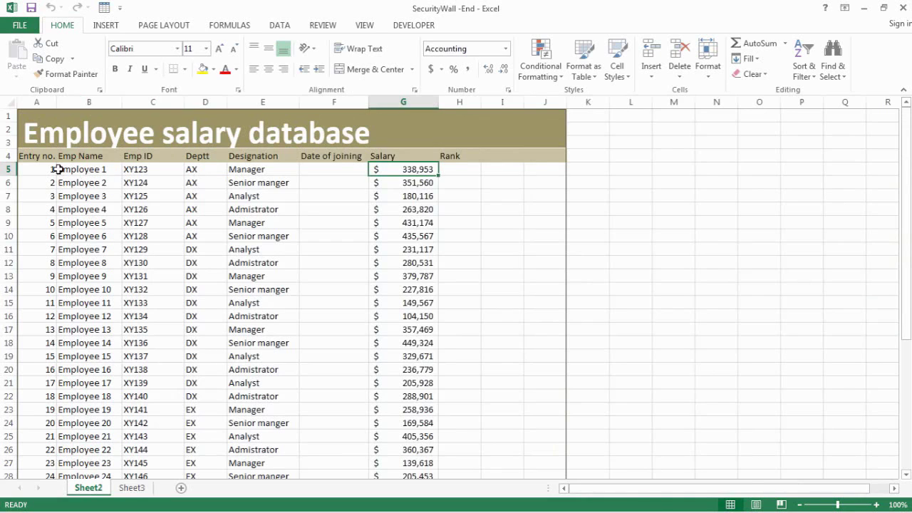
left_click_drag(60, 170, 357, 265)
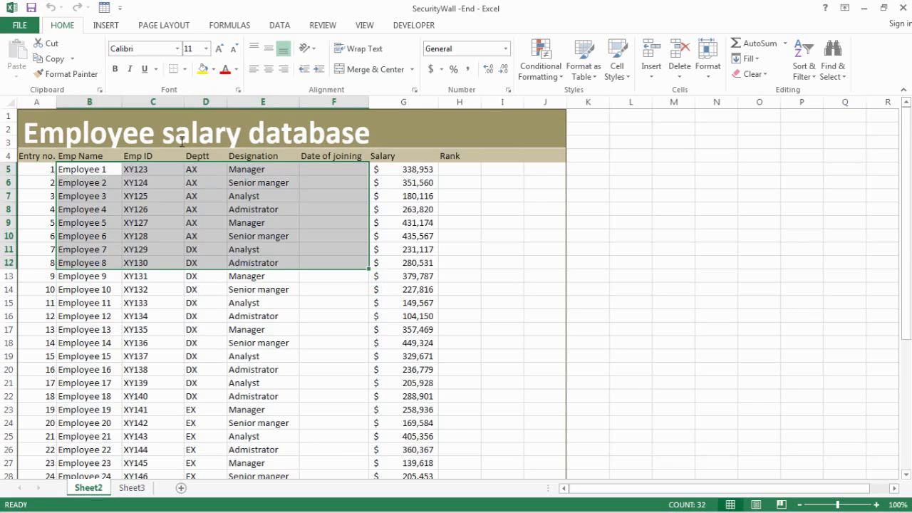
left_click(409, 171)
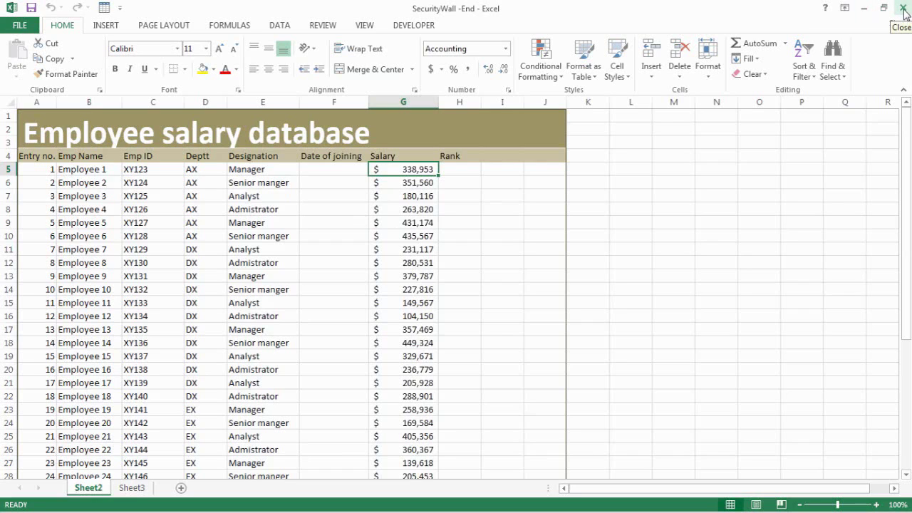
- Close the workbook without saving, reopen it, and show the Selection Pane of shapes
left_click(904, 12)
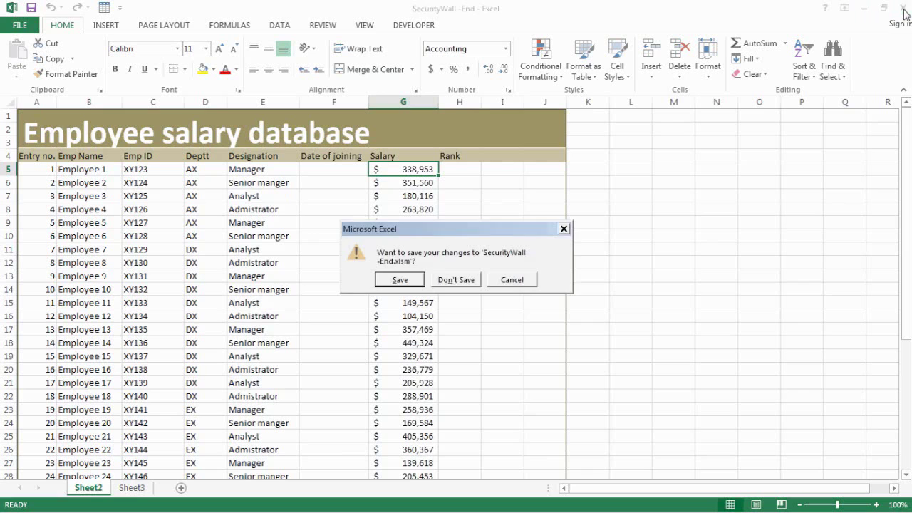
left_click(473, 280)
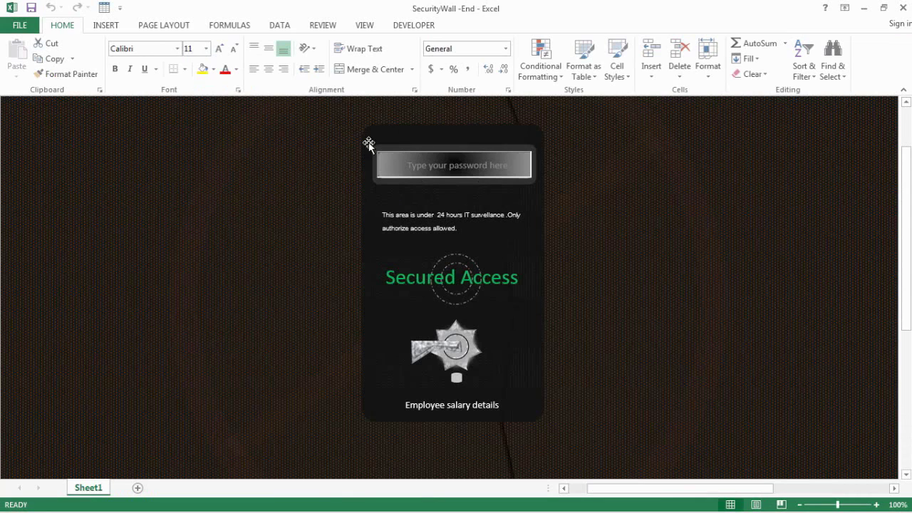
left_click(838, 69)
left_click(840, 255)
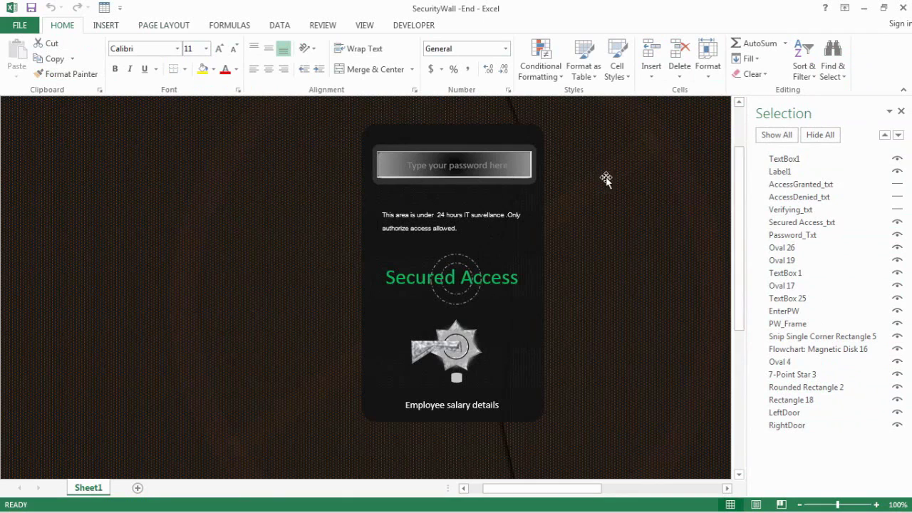
left_click(796, 427)
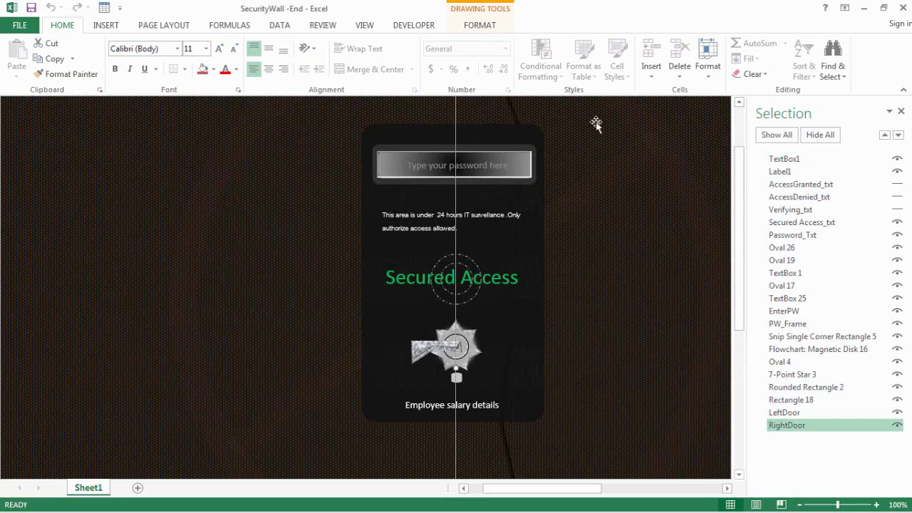
left_click(798, 413)
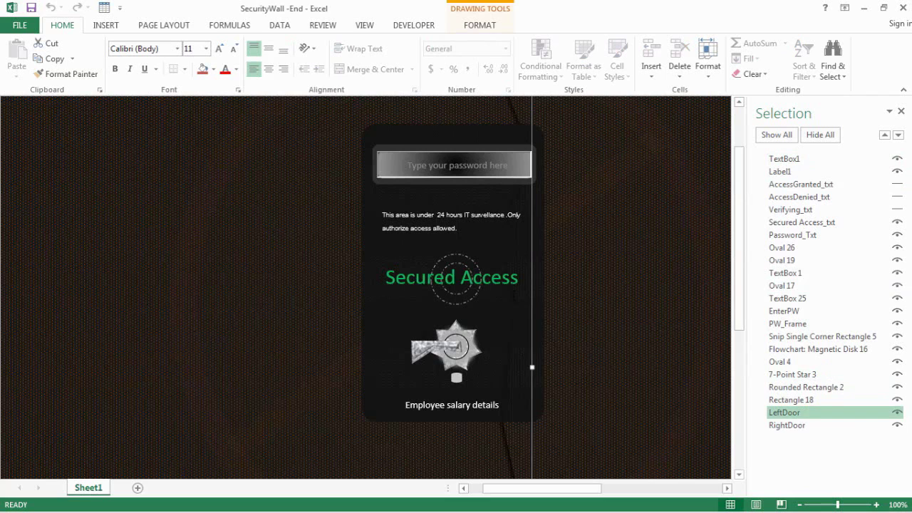
left_click(782, 399)
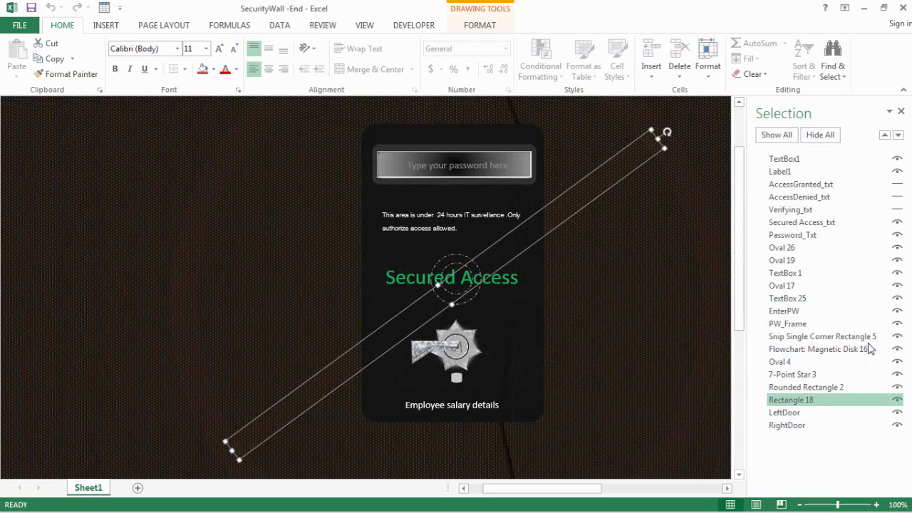
left_click(816, 387)
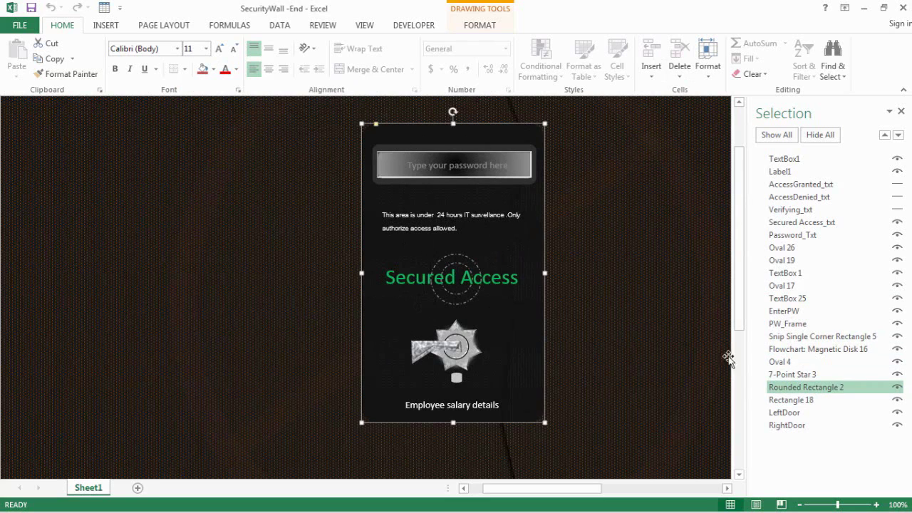
left_click(793, 374)
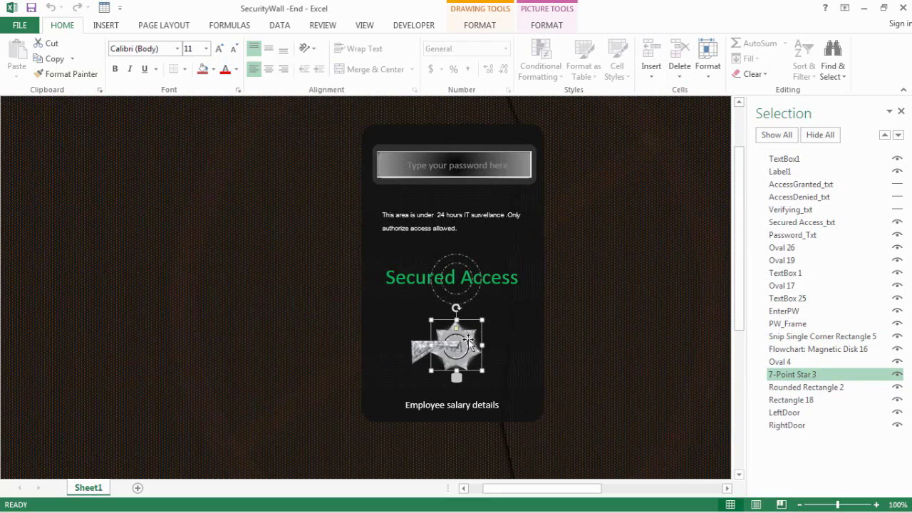
left_click(781, 362)
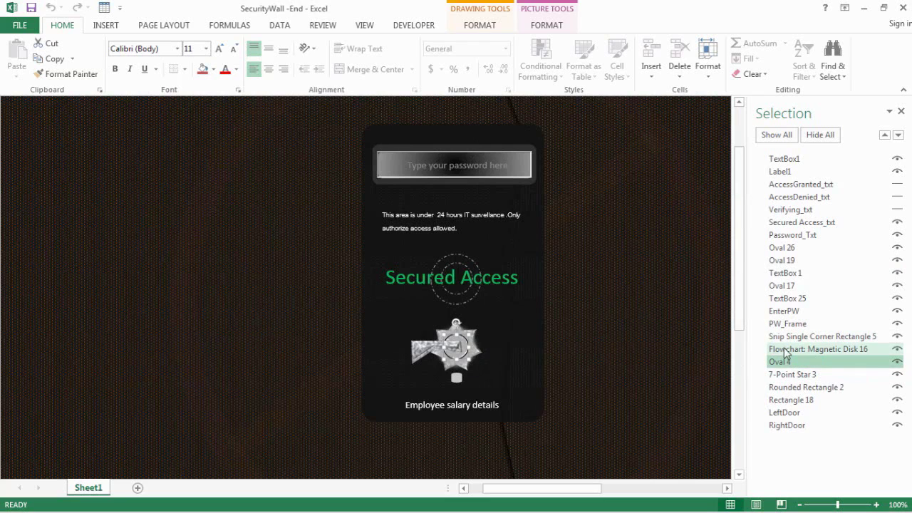
left_click(784, 350)
left_click(803, 338)
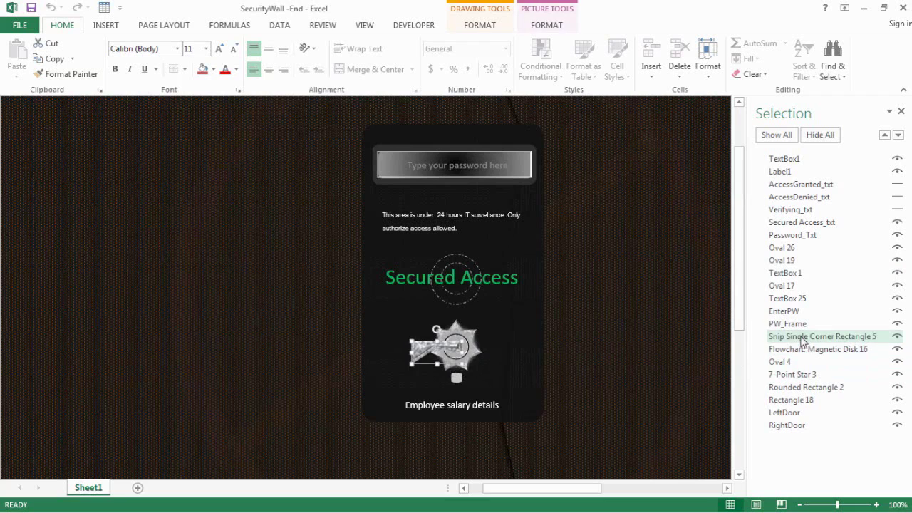
left_click(791, 325)
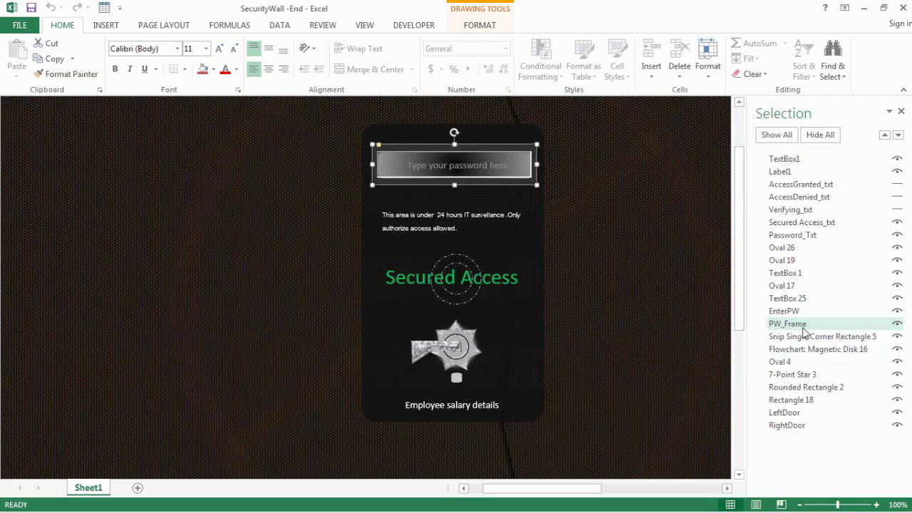
left_click(799, 327)
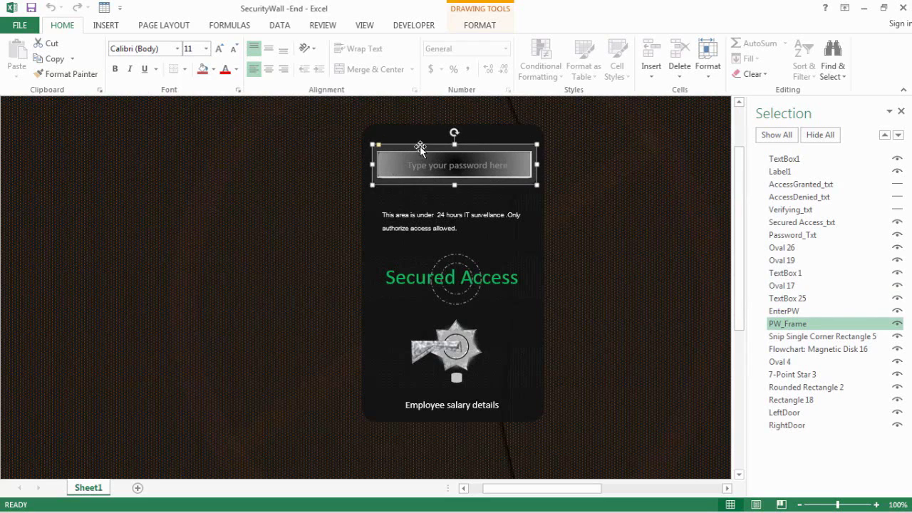
left_click(788, 313)
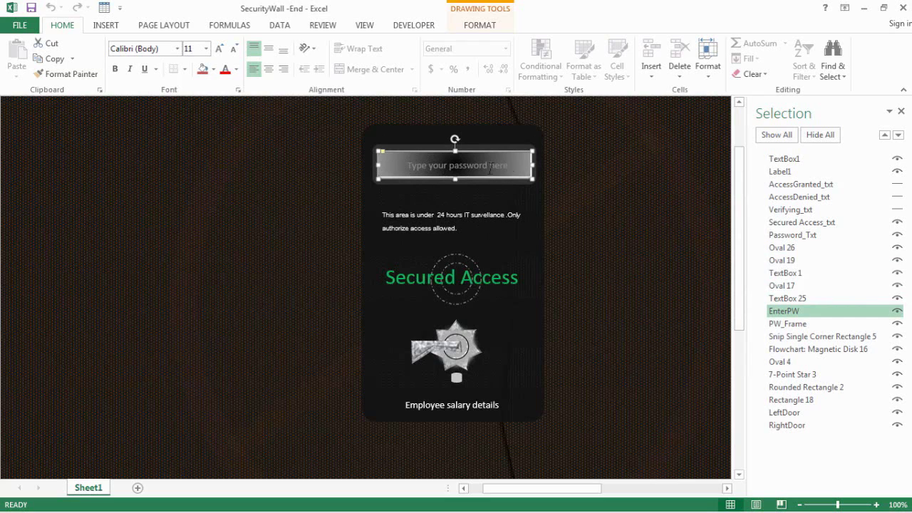
left_click(788, 299)
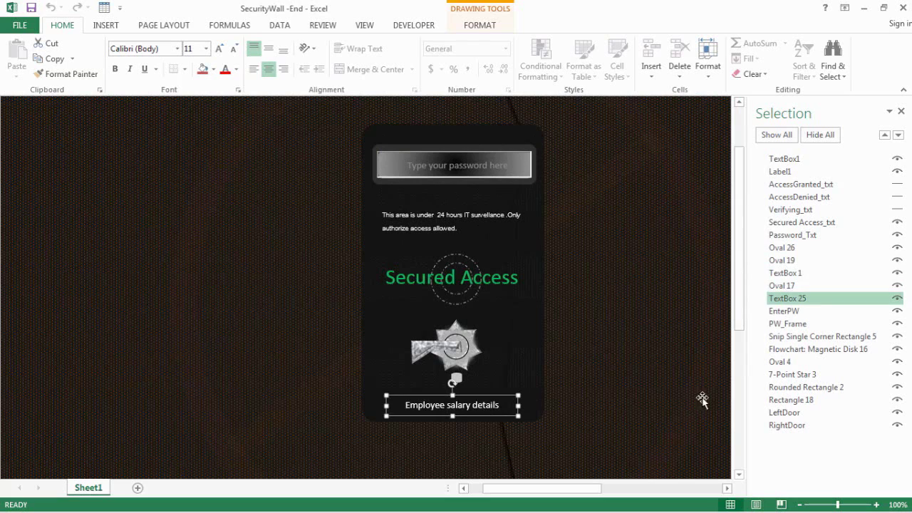
left_click(792, 287)
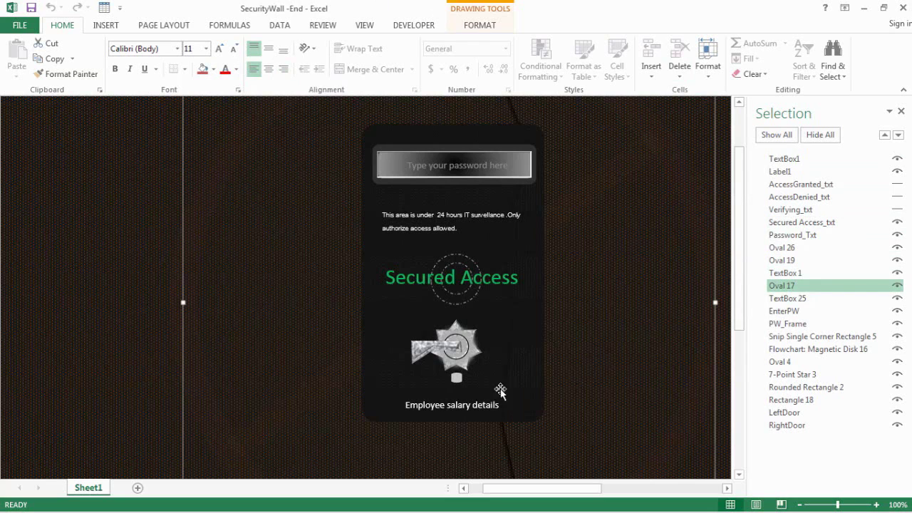
left_click(794, 273)
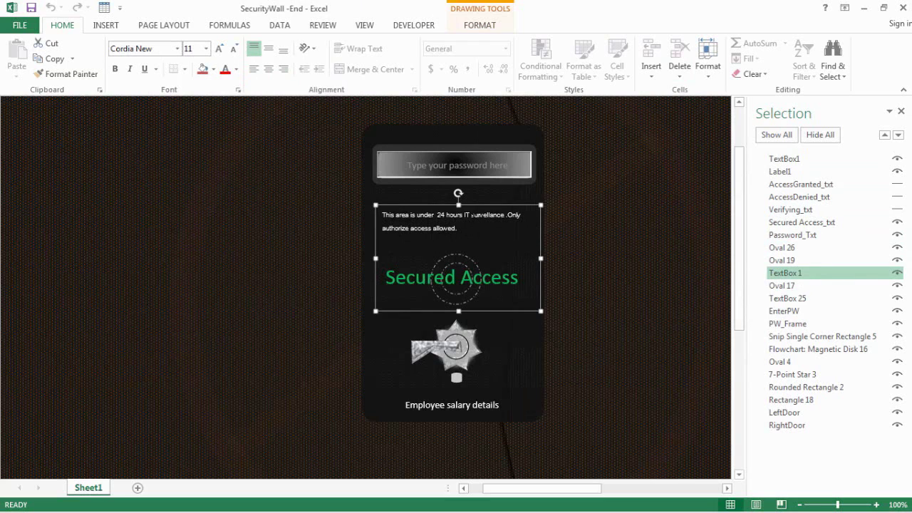
left_click(783, 261)
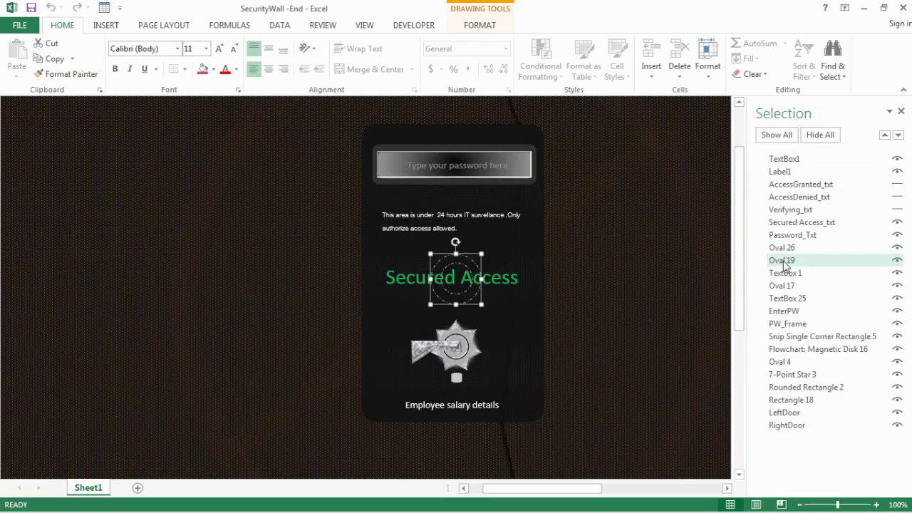
left_click(788, 249)
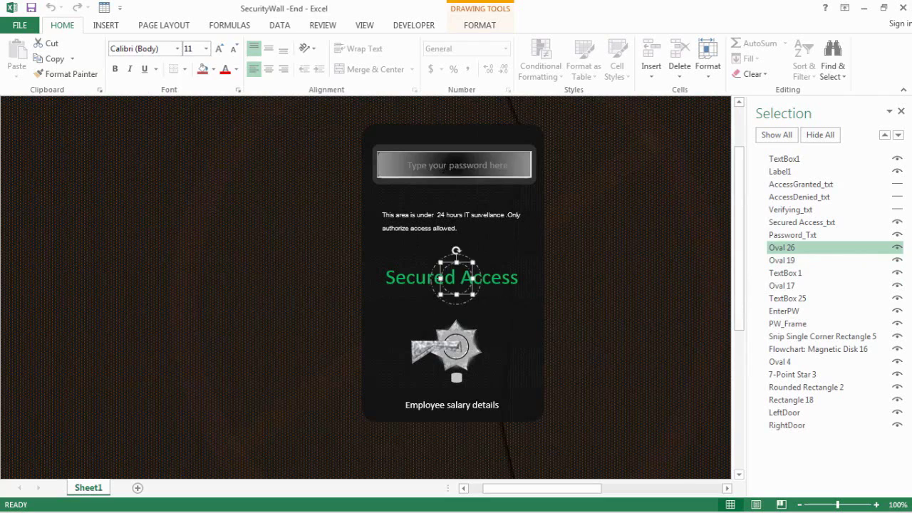
left_click(454, 175)
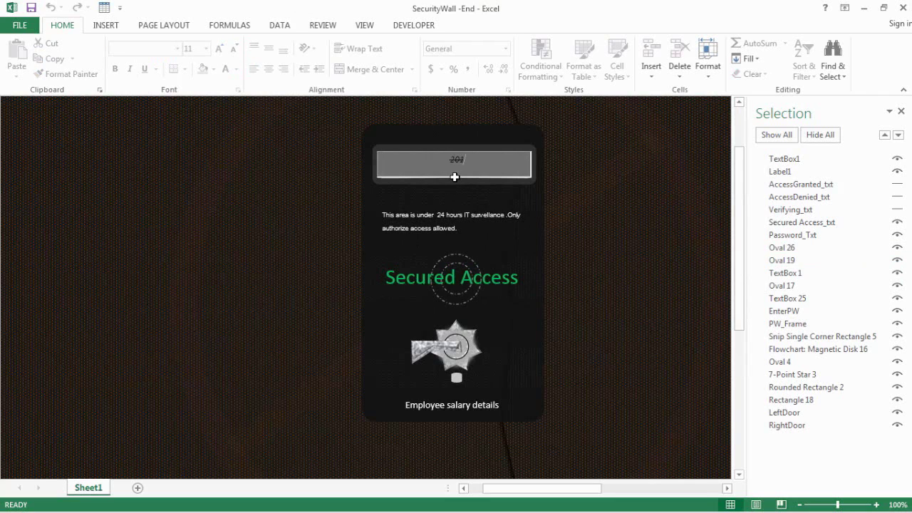
type("4")
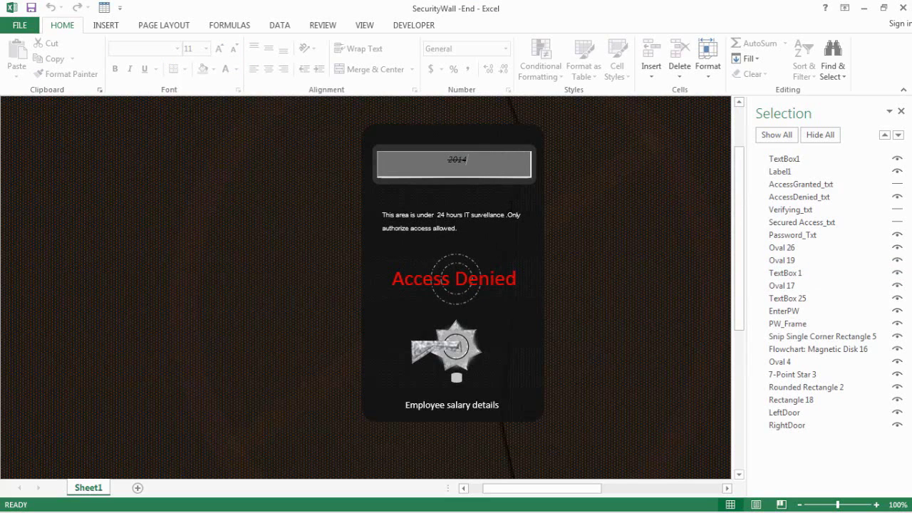
key("BackSpace")
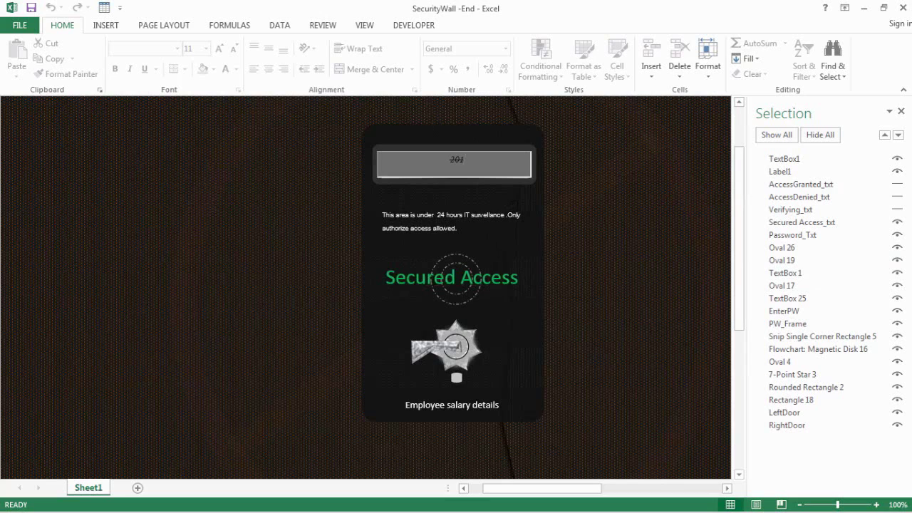
type("4")
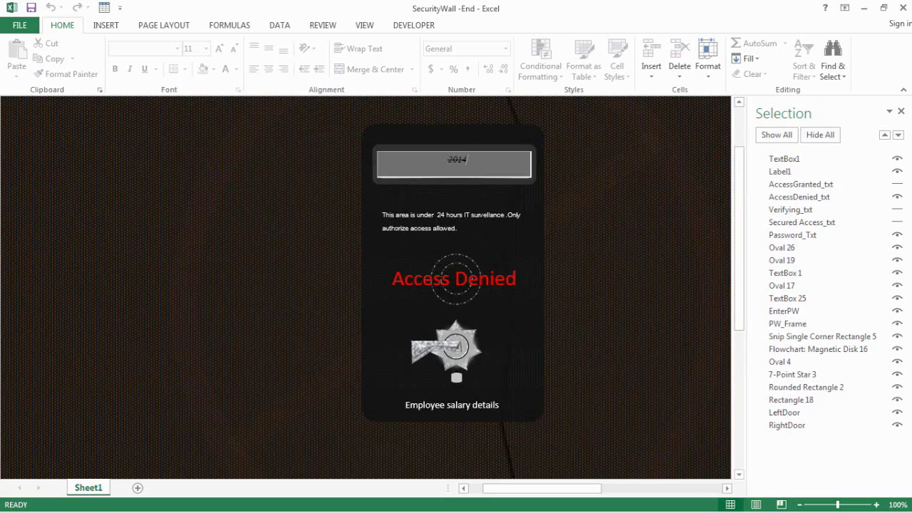
left_click(793, 237)
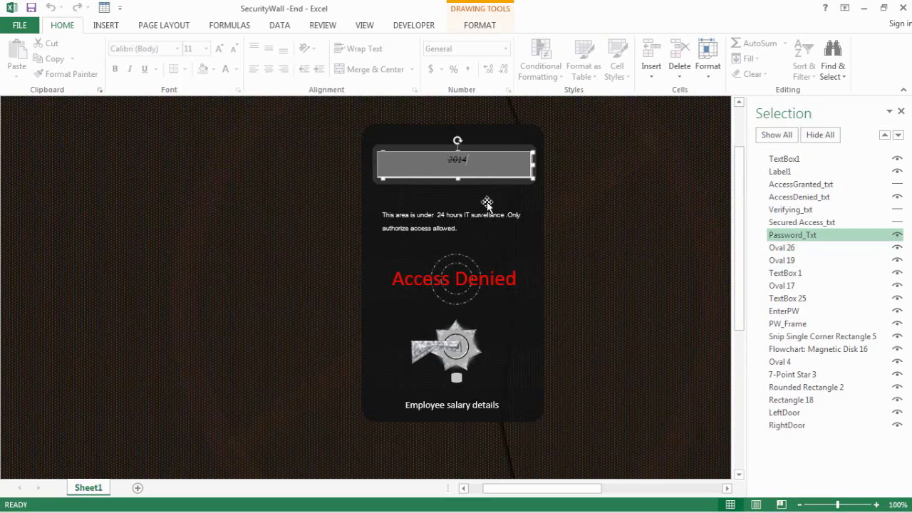
- Make the Secured Access_txt, Verifying_txt and AccessDenied_txt labels visible, then deselect them
left_click(799, 224)
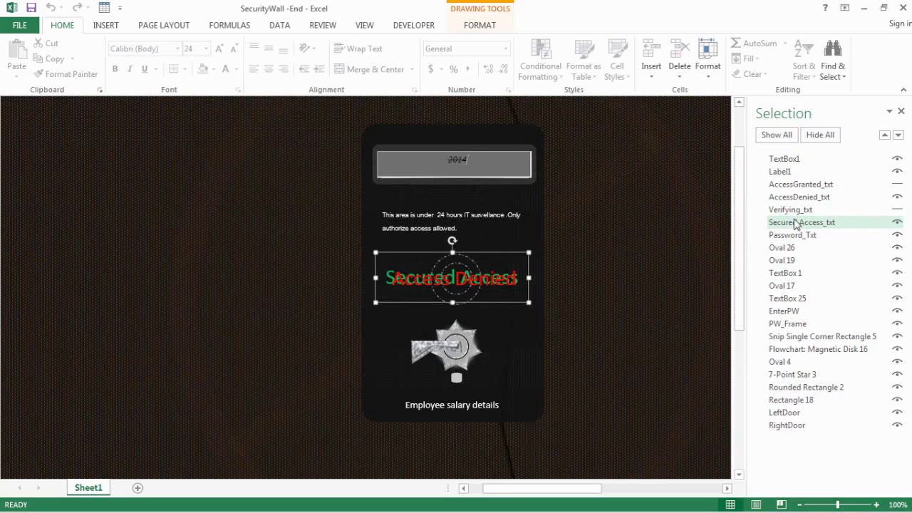
left_click(792, 210)
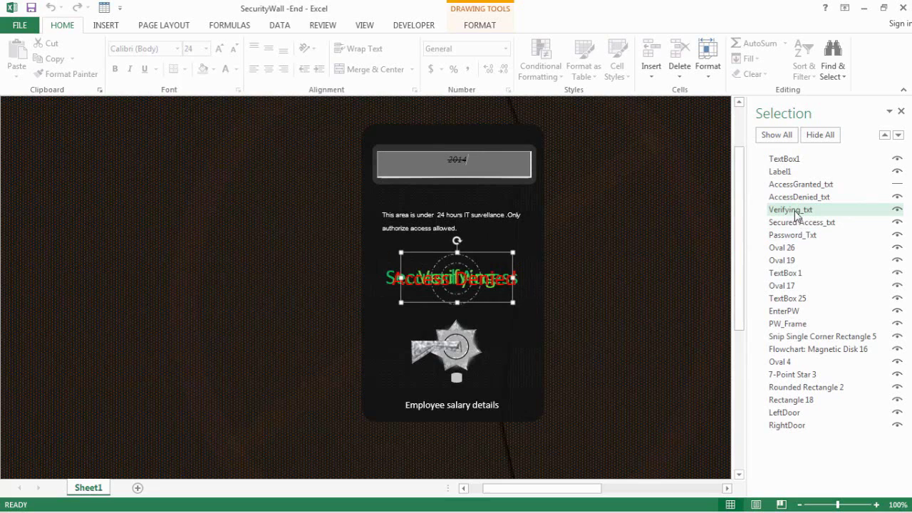
left_click(807, 199)
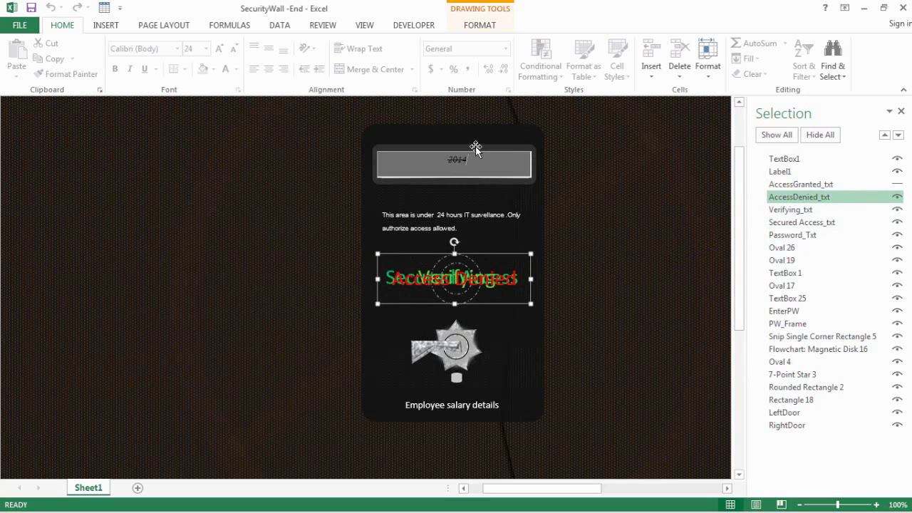
left_click(787, 172)
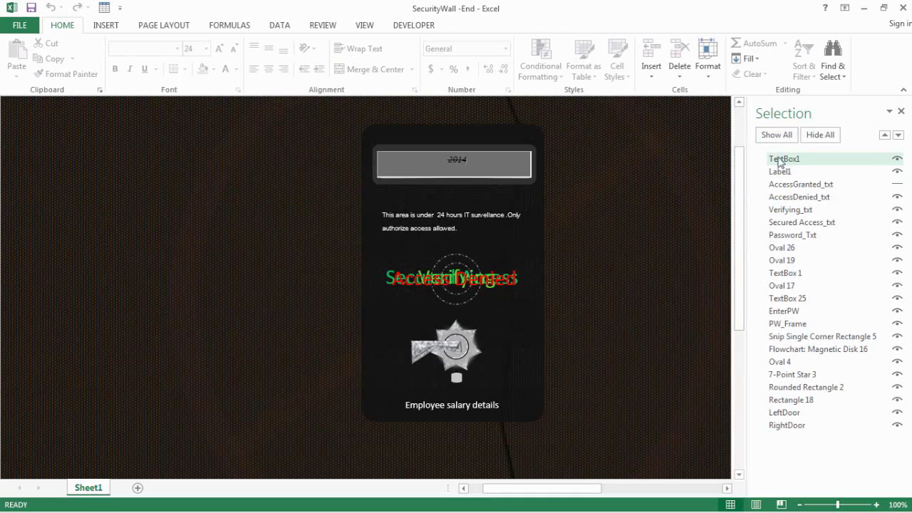
- Turn on Design Mode from the Developer tab and select the TextBox1 password box
left_click(419, 25)
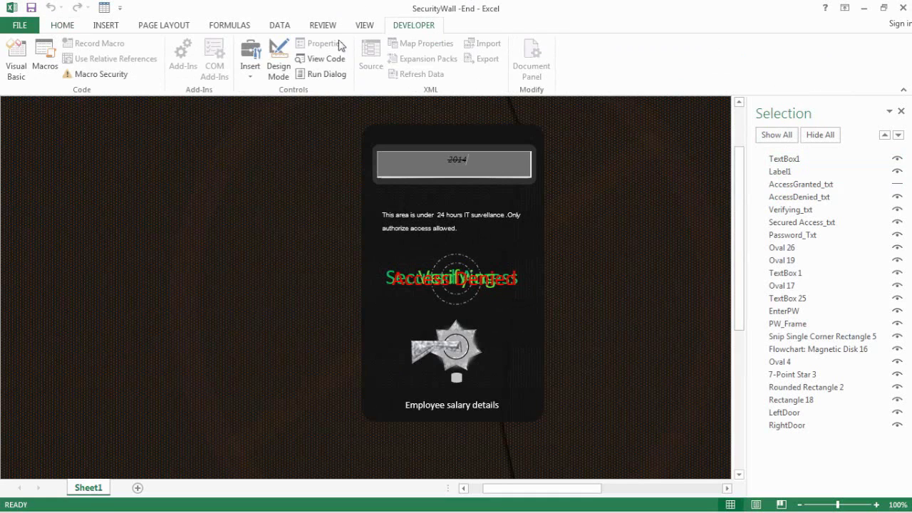
left_click(278, 60)
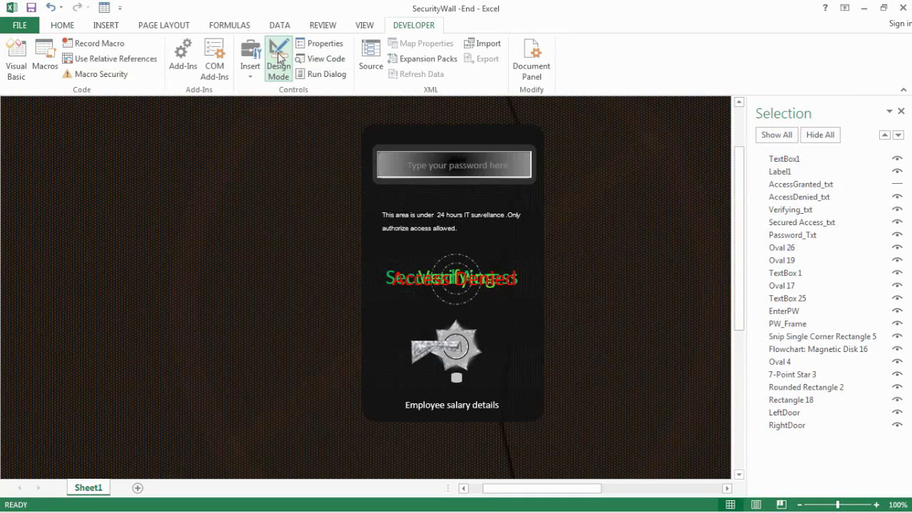
left_click(796, 163)
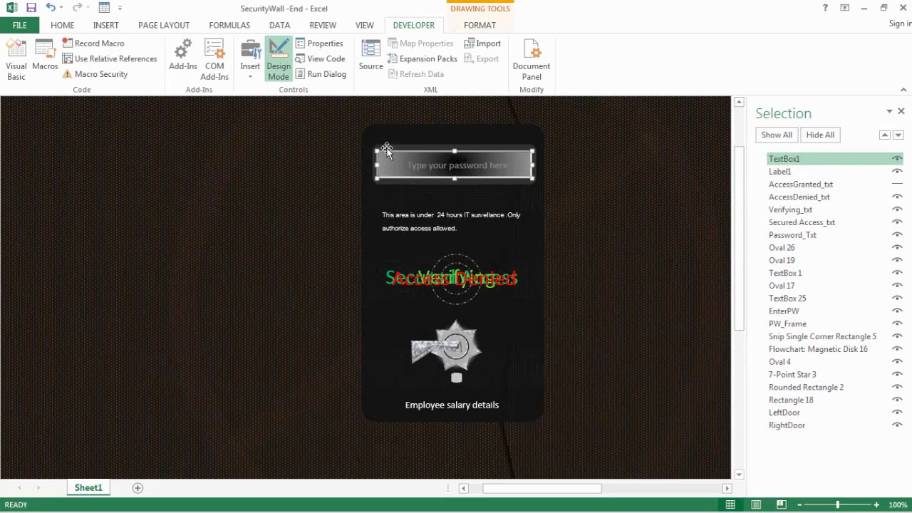